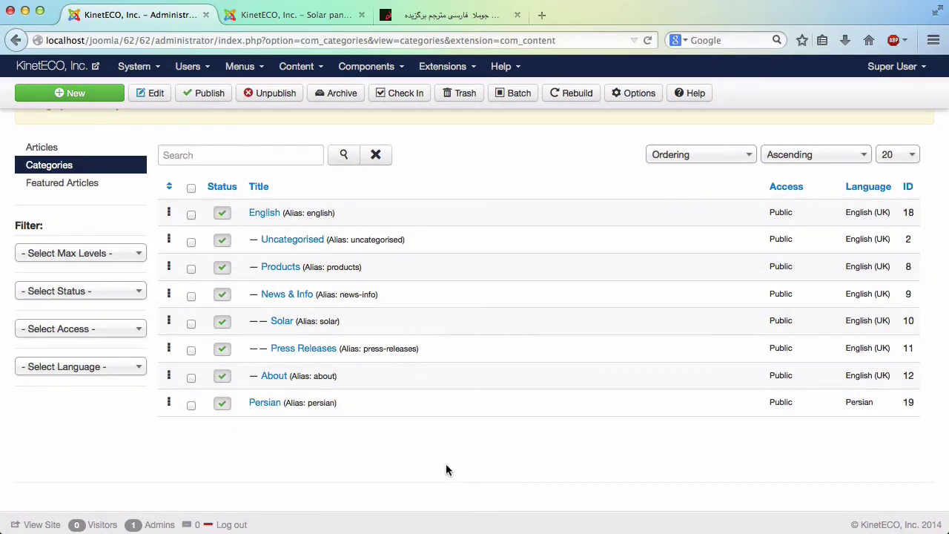
# Step: Open the Article Manager from the Content menu to list all articles
pyautogui.click(292, 69)
pyautogui.moveTo(321, 92)
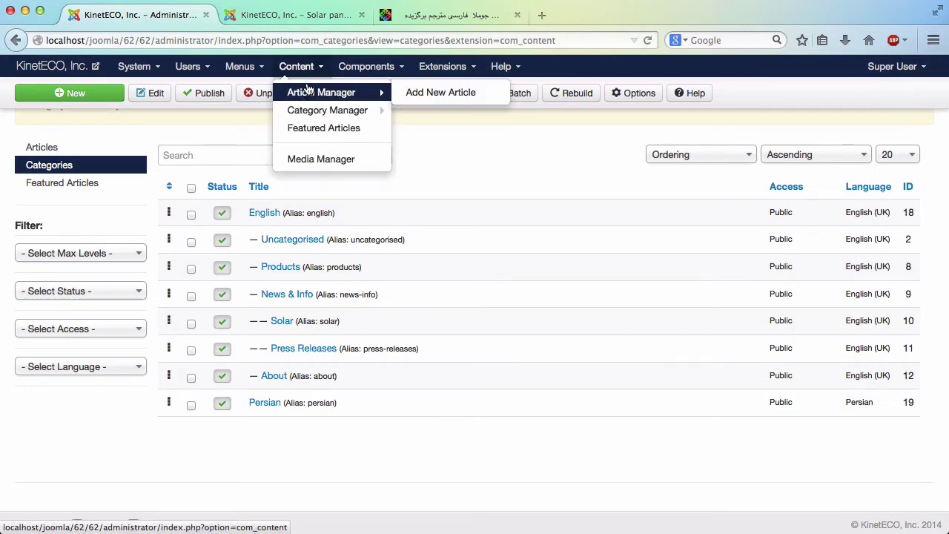
pyautogui.click(310, 92)
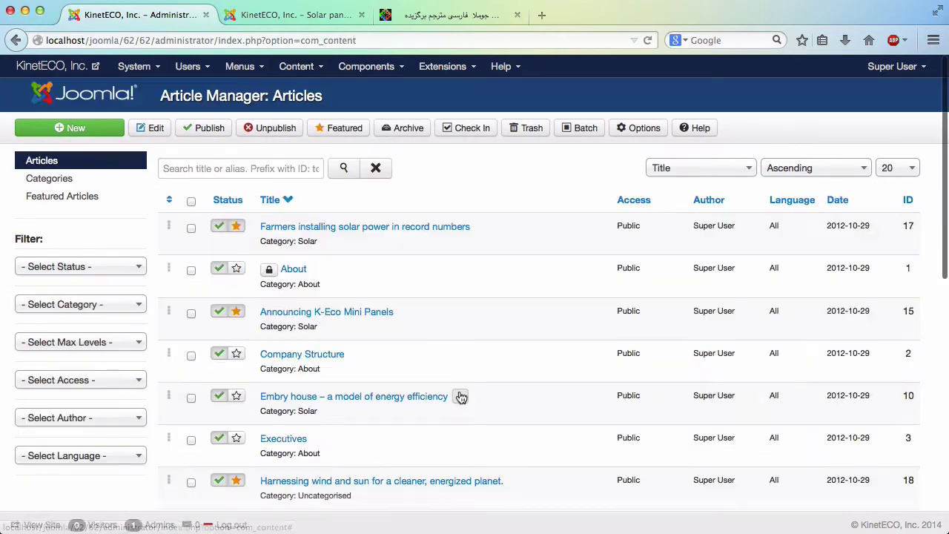
# Step: Select all listed articles and batch-set their language to English (UK)
pyautogui.click(190, 201)
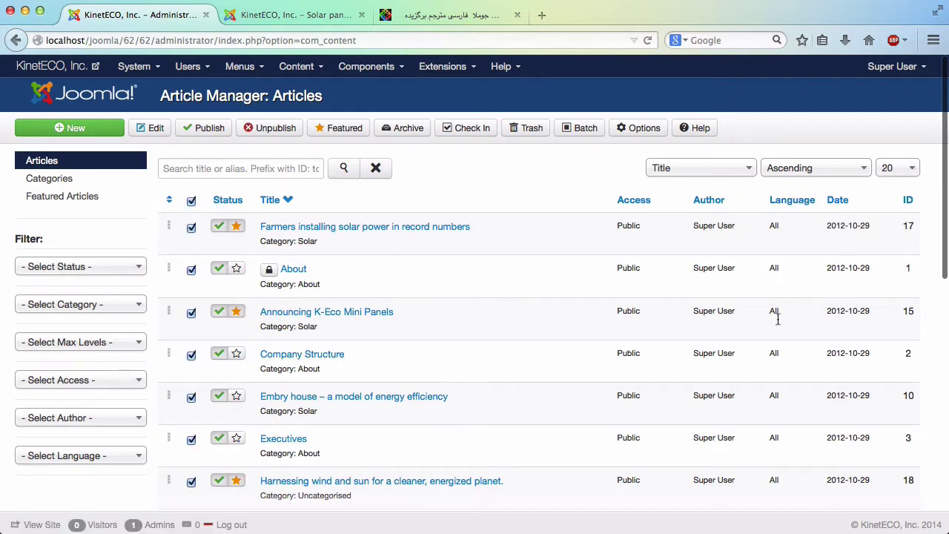
pyautogui.scroll(-3, 777, 319)
pyautogui.scroll(-4, 777, 387)
pyautogui.scroll(7, 541, 366)
pyautogui.click(577, 129)
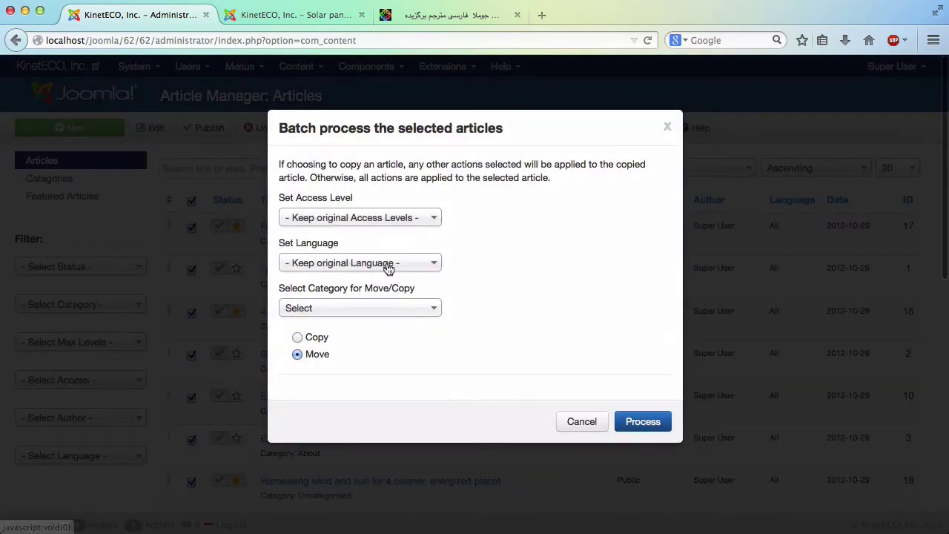
pyautogui.click(387, 267)
pyautogui.click(387, 322)
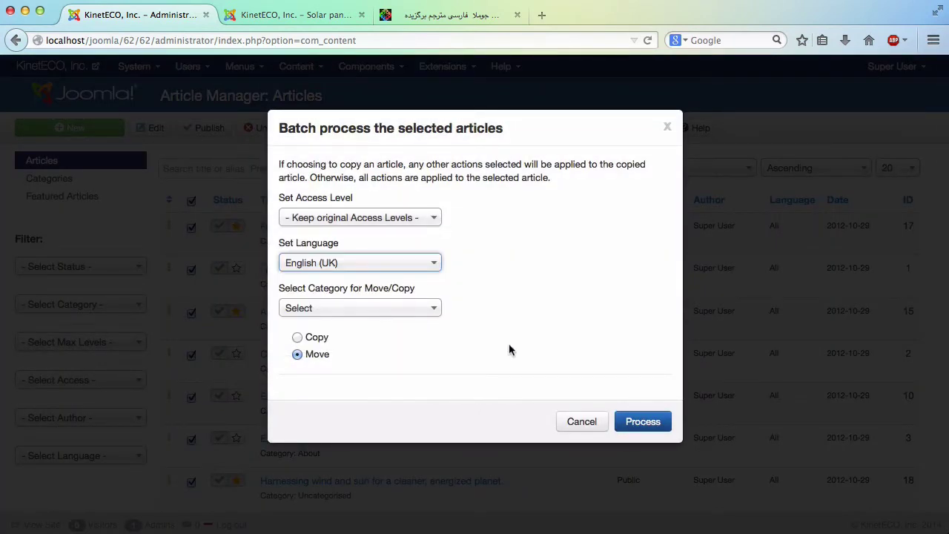
pyautogui.click(640, 432)
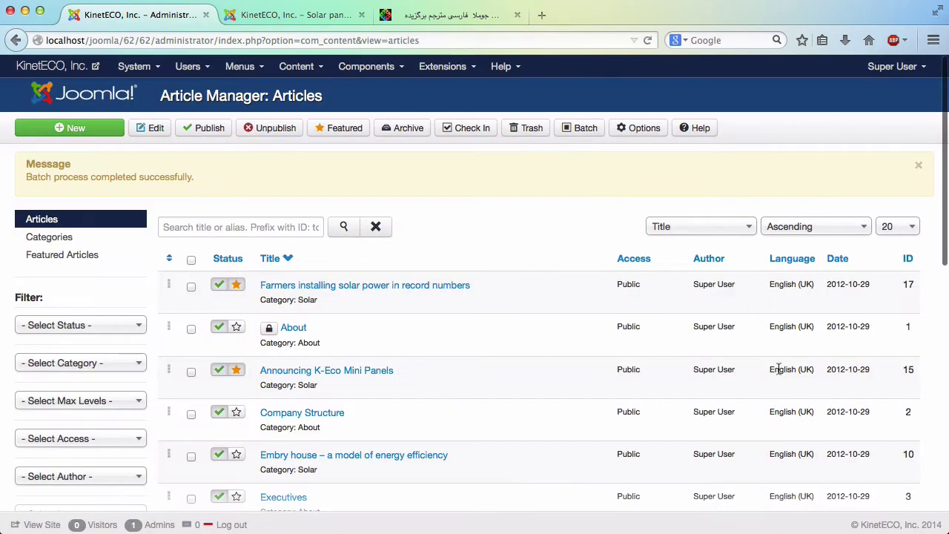
pyautogui.scroll(-5, 779, 367)
pyautogui.scroll(-2, 778, 368)
pyautogui.scroll(5, 779, 367)
pyautogui.scroll(3, 778, 367)
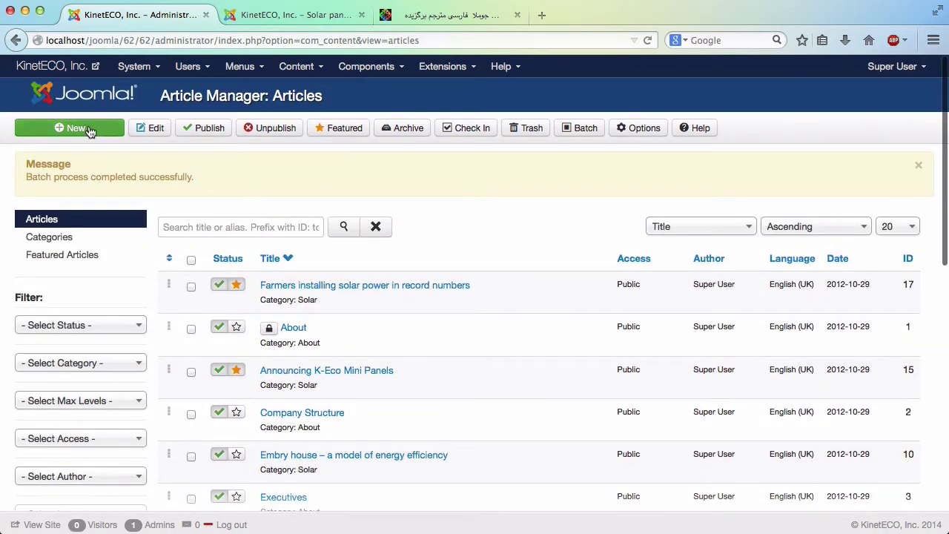
# Step: Open persian text.txt from folder 64 in Finder
pyautogui.click(35, 528)
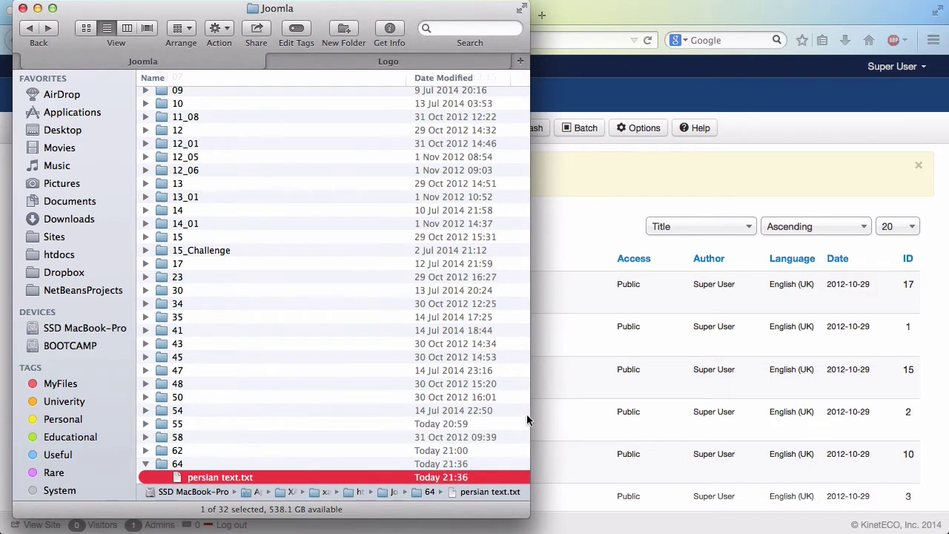
pyautogui.click(549, 397)
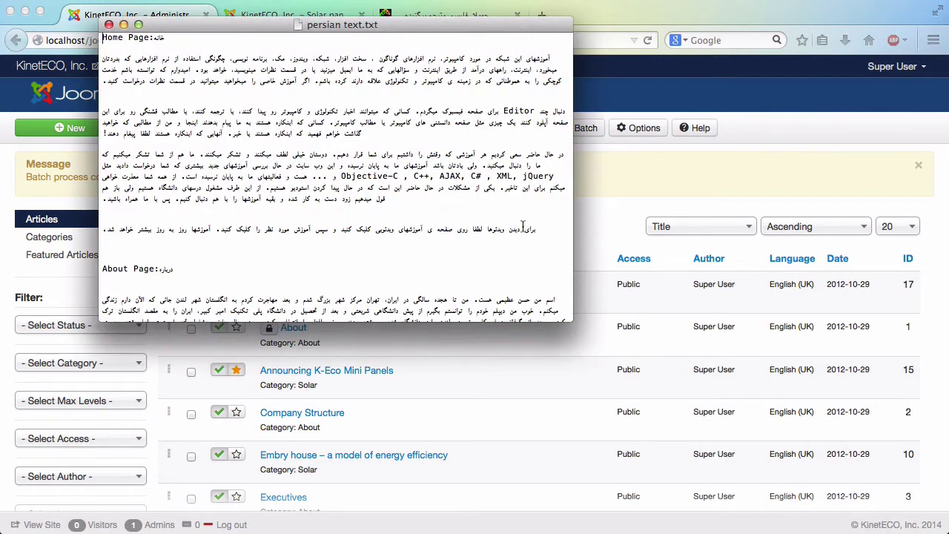
# Step: Read through the About Page Persian paragraphs in TextEdit, then return to the Joomla article list
pyautogui.moveTo(522, 226); pyautogui.dragTo(132, 111)
pyautogui.click(310, 223)
pyautogui.scroll(-5, 315, 244)
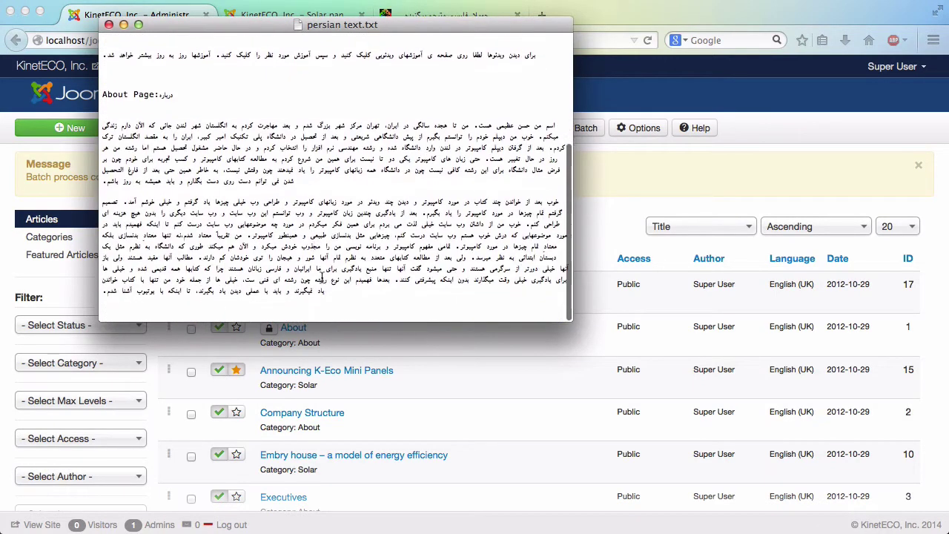
pyautogui.moveTo(324, 294); pyautogui.dragTo(140, 199)
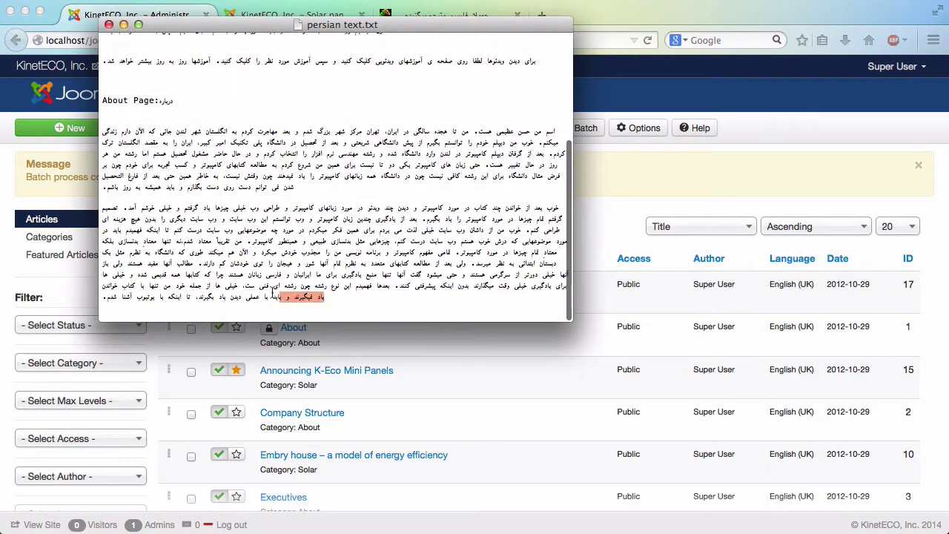
pyautogui.click(141, 198)
pyautogui.moveTo(104, 296); pyautogui.dragTo(560, 131)
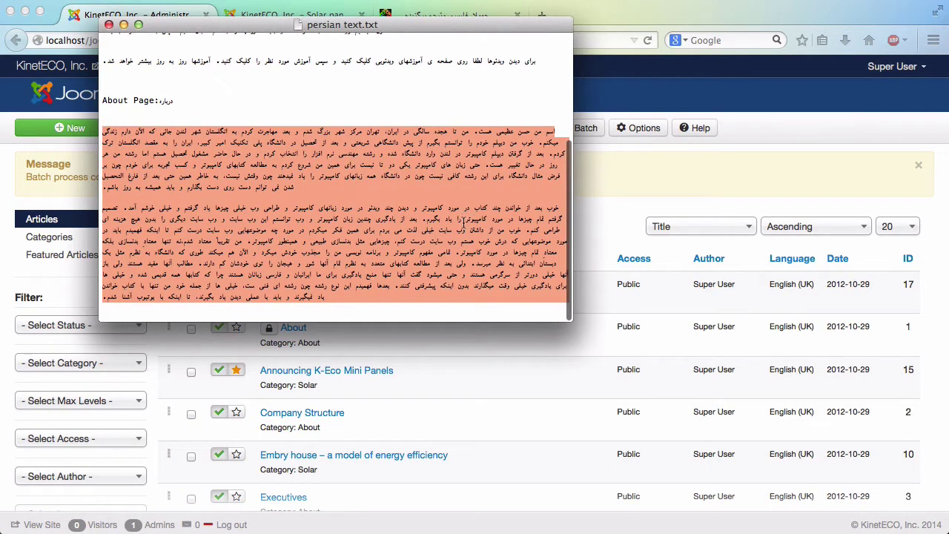
pyautogui.click(411, 222)
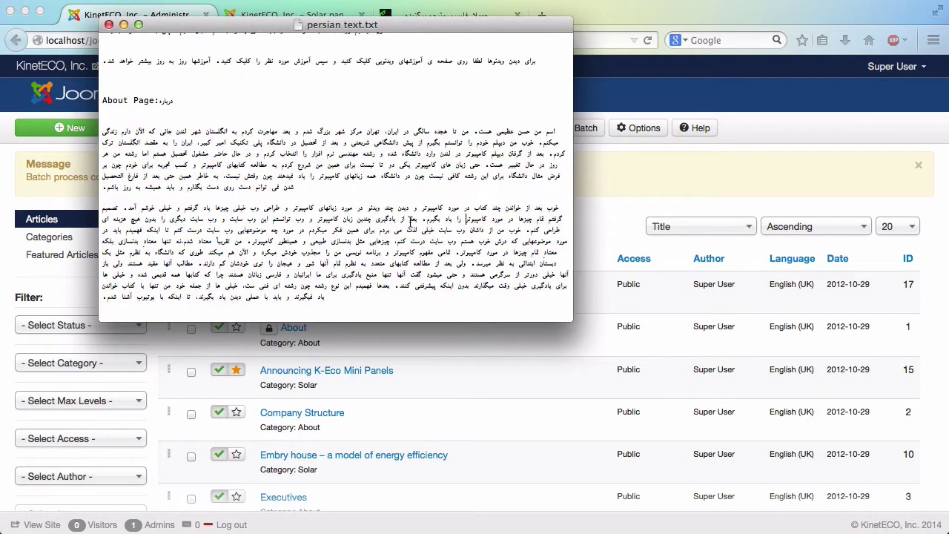
pyautogui.click(552, 335)
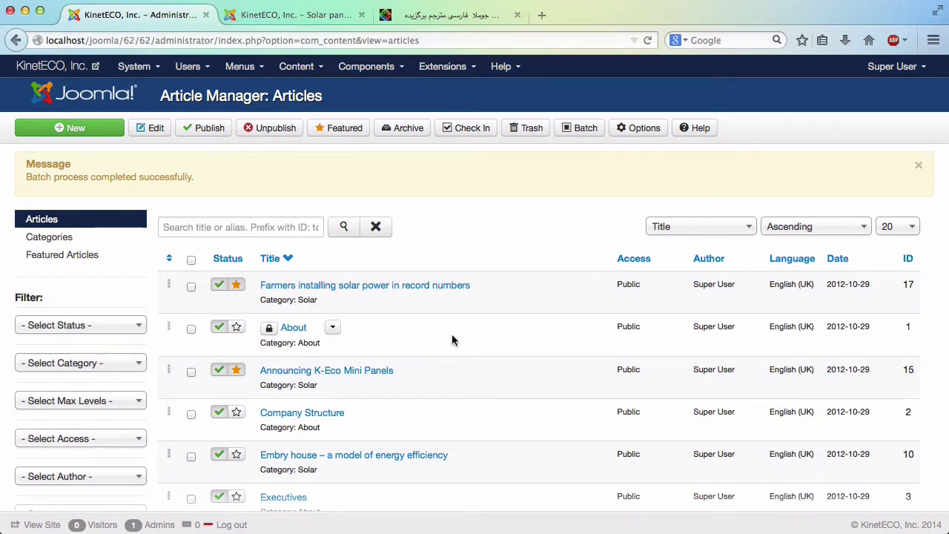
# Step: Start a new article and select the Persian Home Page word خانه in the text file
pyautogui.click(47, 131)
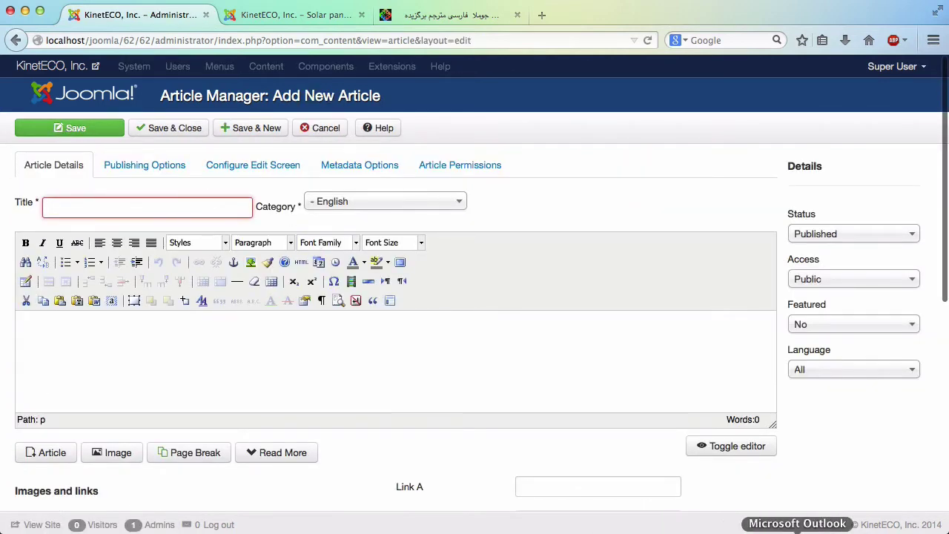
pyautogui.click(909, 527)
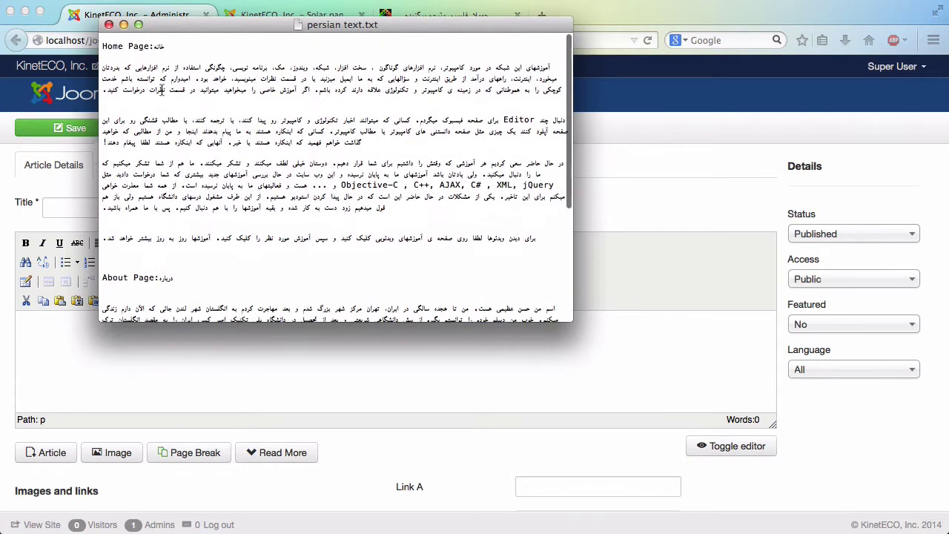
pyautogui.scroll(-1, 161, 89)
pyautogui.doubleClick(141, 37)
pyautogui.click(167, 38)
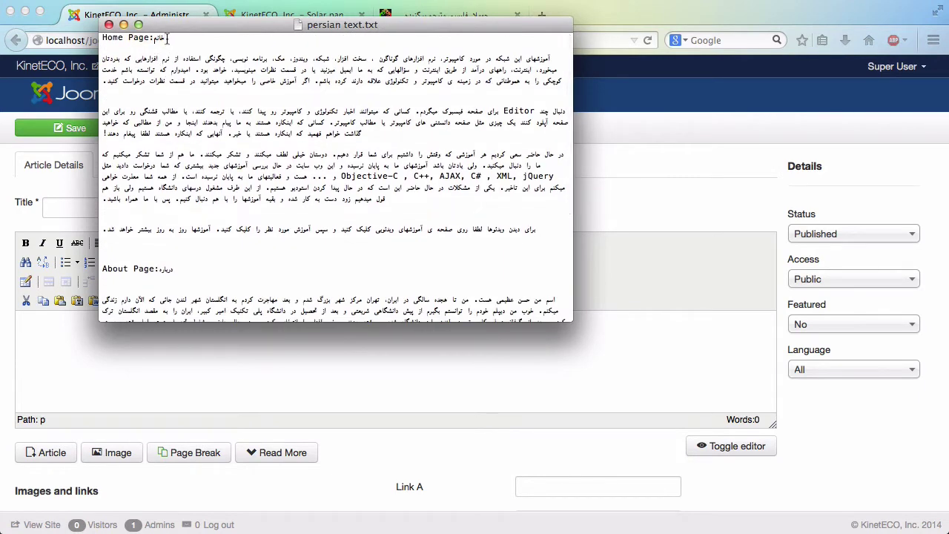
pyautogui.moveTo(167, 38); pyautogui.dragTo(154, 39)
# Step: Paste خانه as the new article's title
pyautogui.click(554, 359)
pyautogui.click(82, 206)
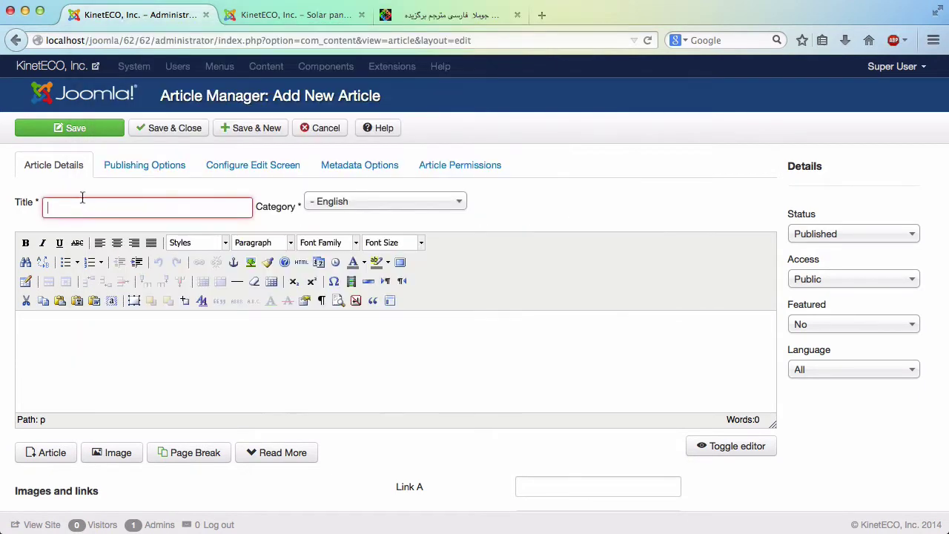
pyautogui.write('خاله')
pyautogui.click(202, 371)
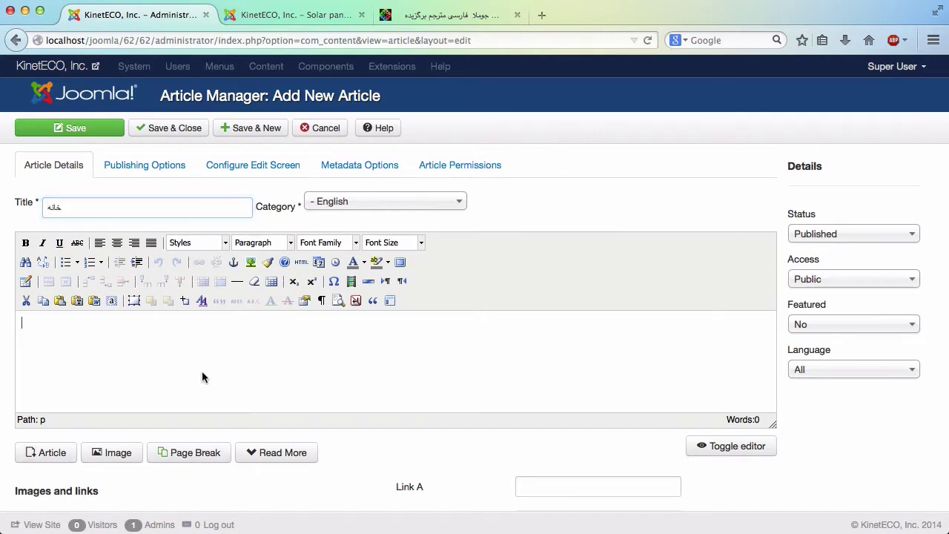
pyautogui.click(848, 531)
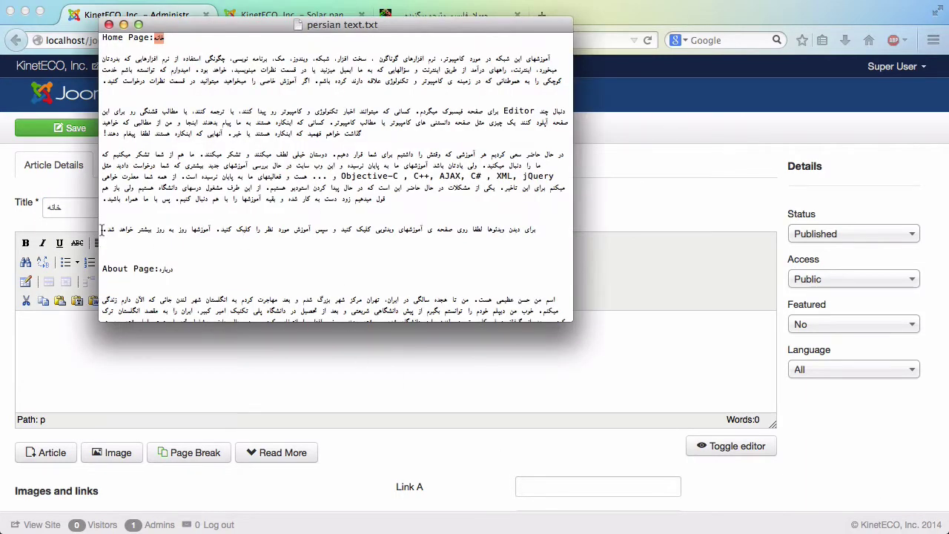
# Step: Copy the Home Page Persian paragraphs and paste them into the article body
pyautogui.moveTo(102, 230); pyautogui.dragTo(552, 57)
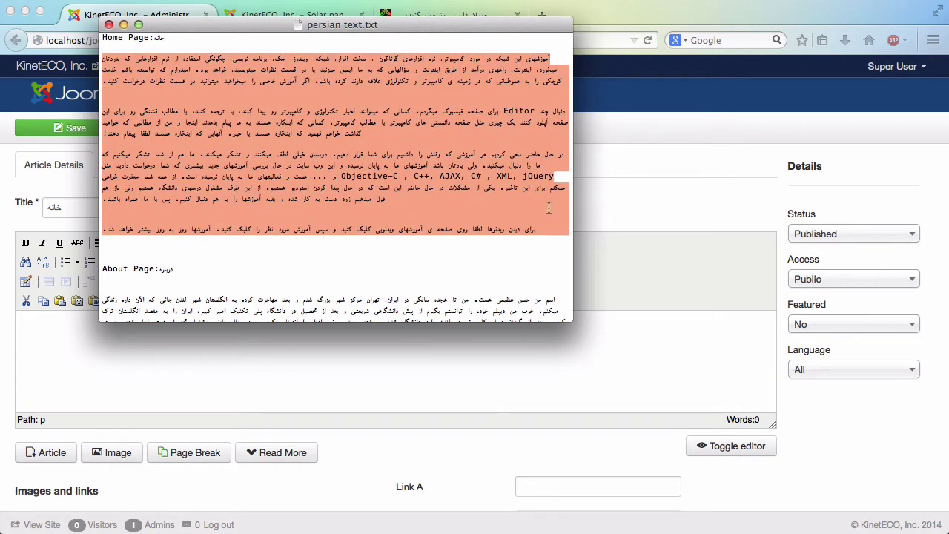
pyautogui.click(606, 352)
pyautogui.press('super+v')
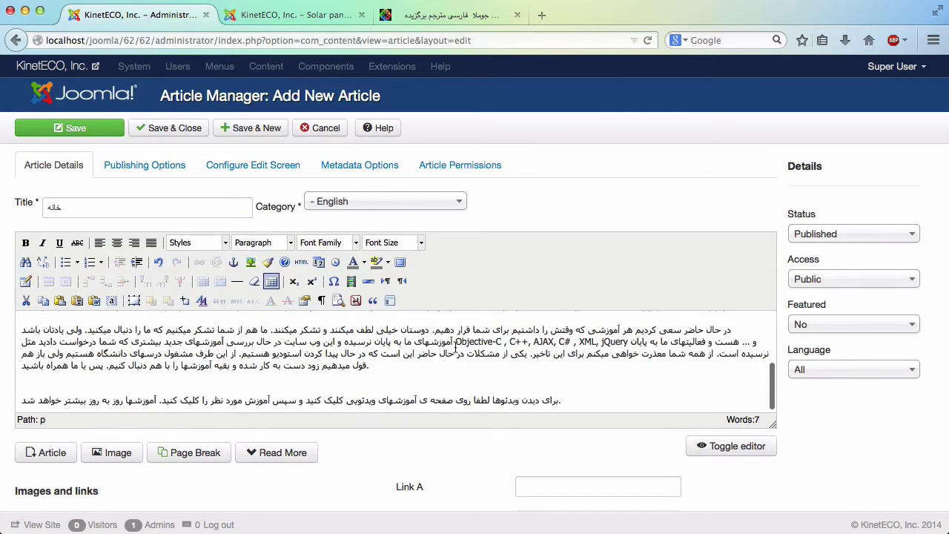
pyautogui.scroll(-3, 564, 312)
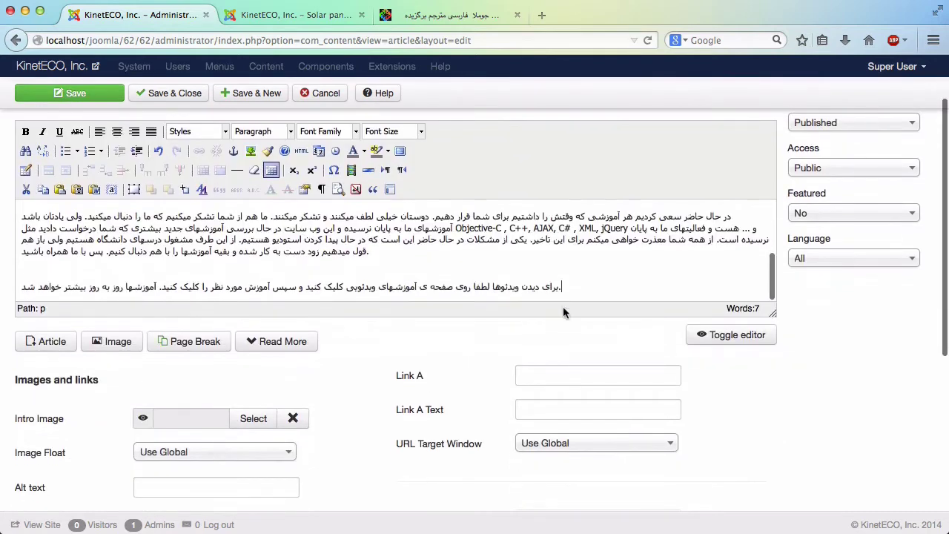
pyautogui.moveTo(567, 288)
pyautogui.mouseDown()
pyautogui.moveTo(7, 202)
pyautogui.moveTo(9, 194)
pyautogui.mouseUp()
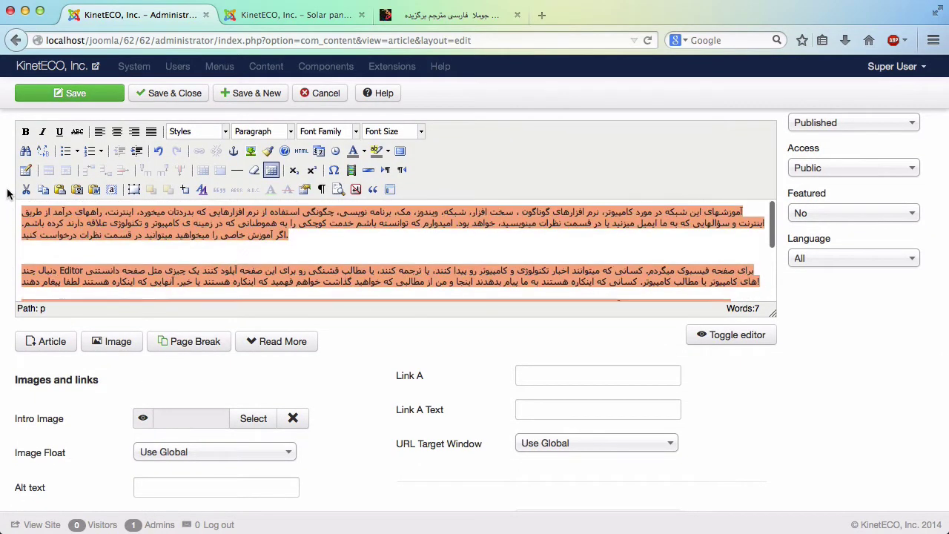
# Step: Right-align all the Persian body text of the خانه article
pyautogui.click(133, 131)
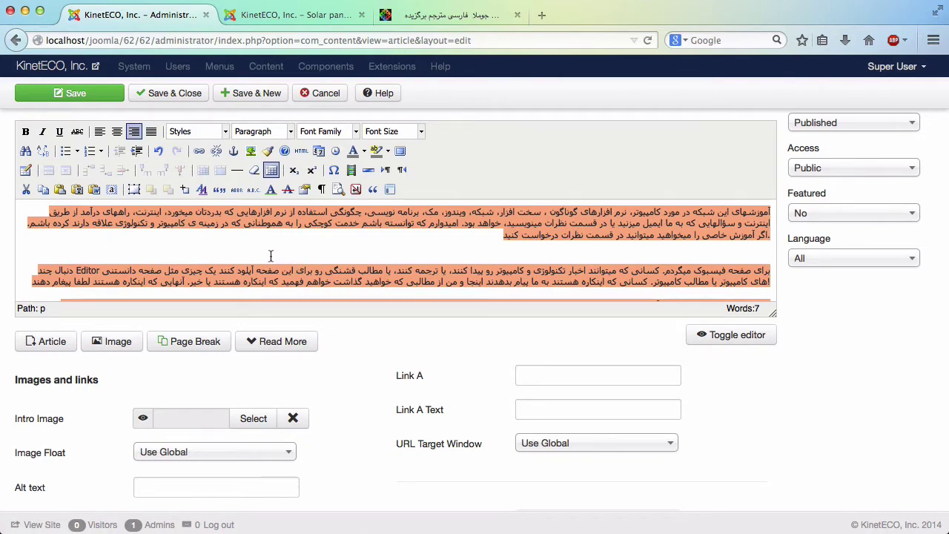
pyautogui.scroll(2, 270, 256)
pyautogui.click(491, 337)
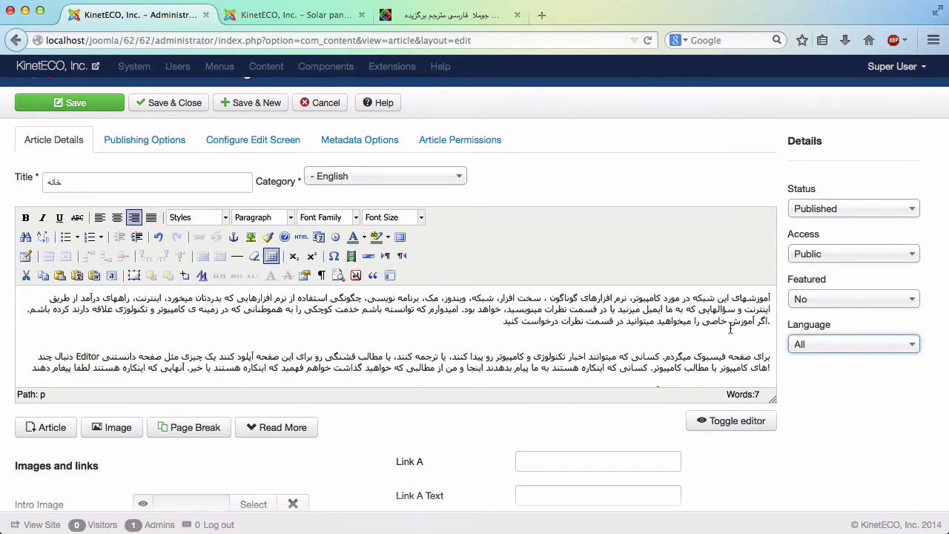
pyautogui.tripleClick(768, 320)
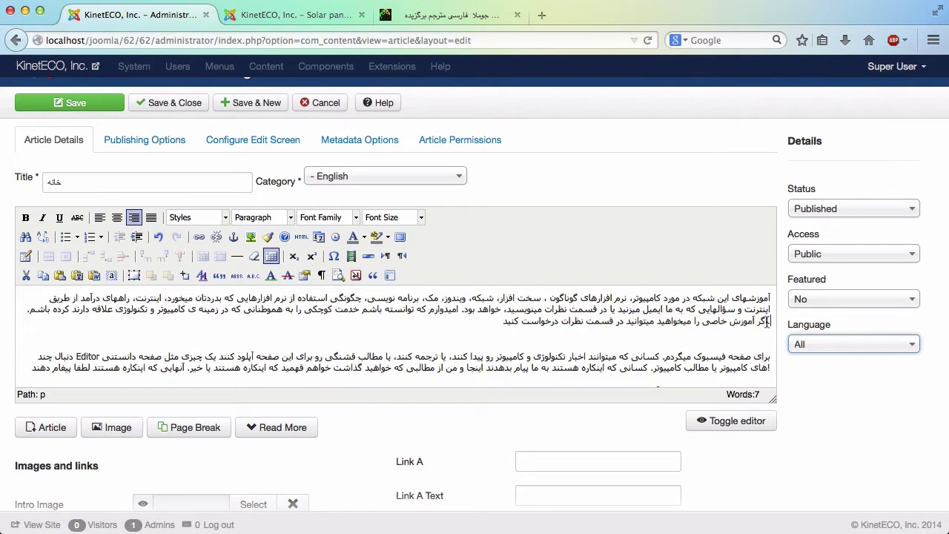
pyautogui.scroll(-5, 720, 333)
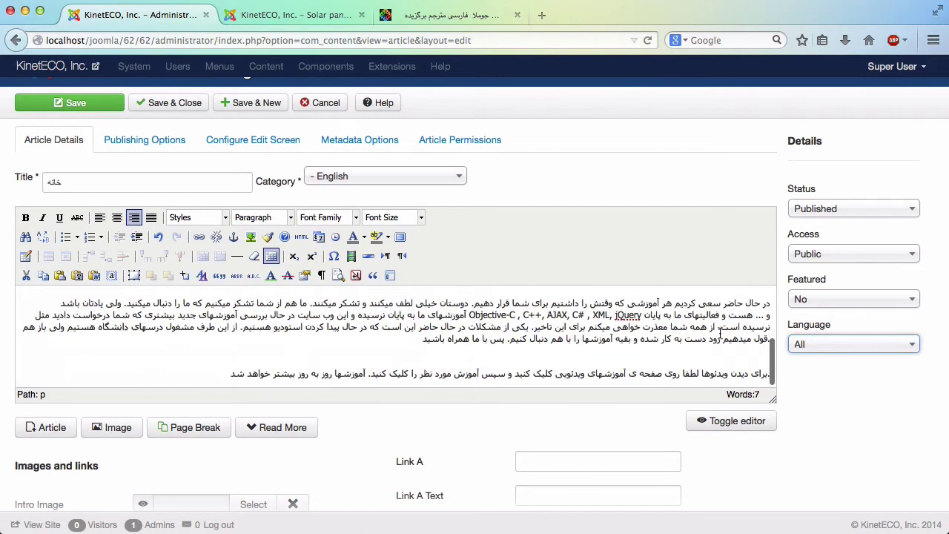
pyautogui.scroll(1, 419, 341)
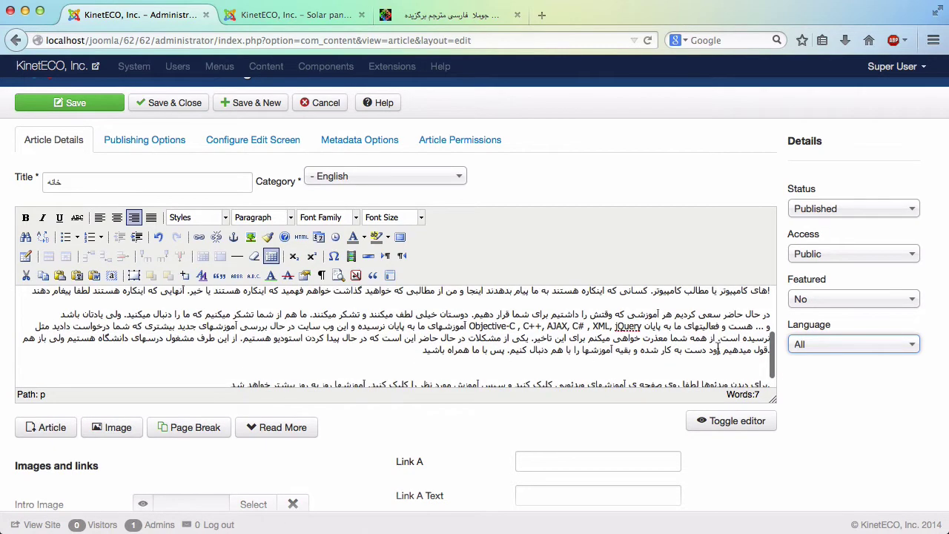
pyautogui.scroll(1, 435, 349)
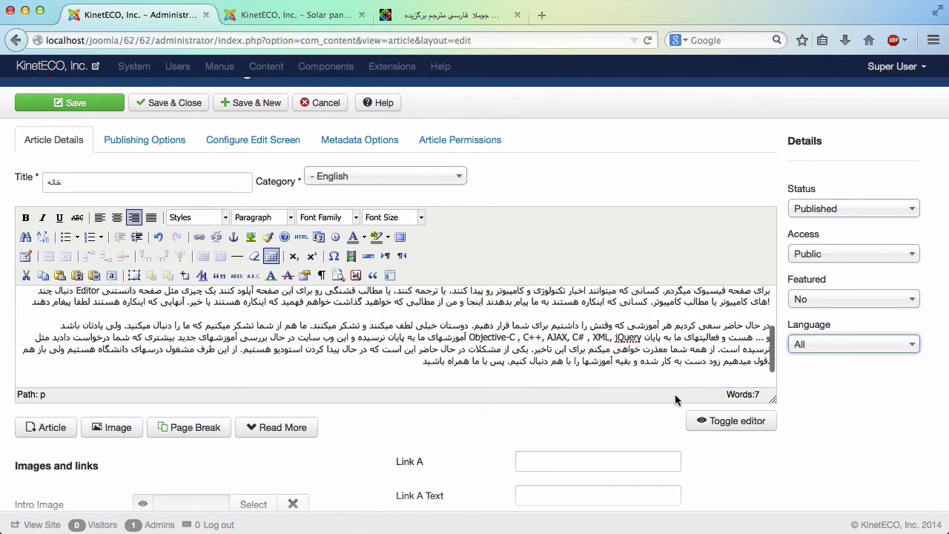
# Step: In the HTML source, add dir="rtl" after the paragraph's style attribute
pyautogui.click(718, 420)
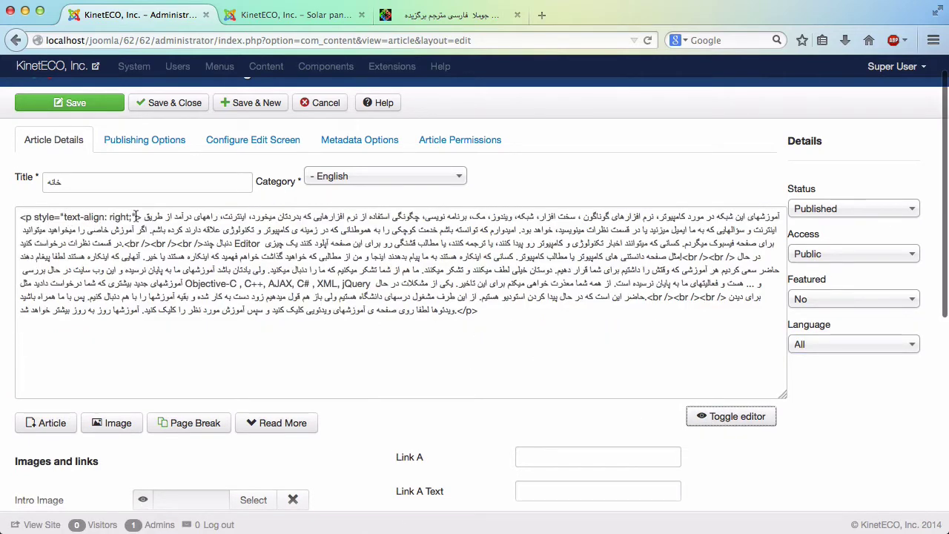
pyautogui.click(135, 216)
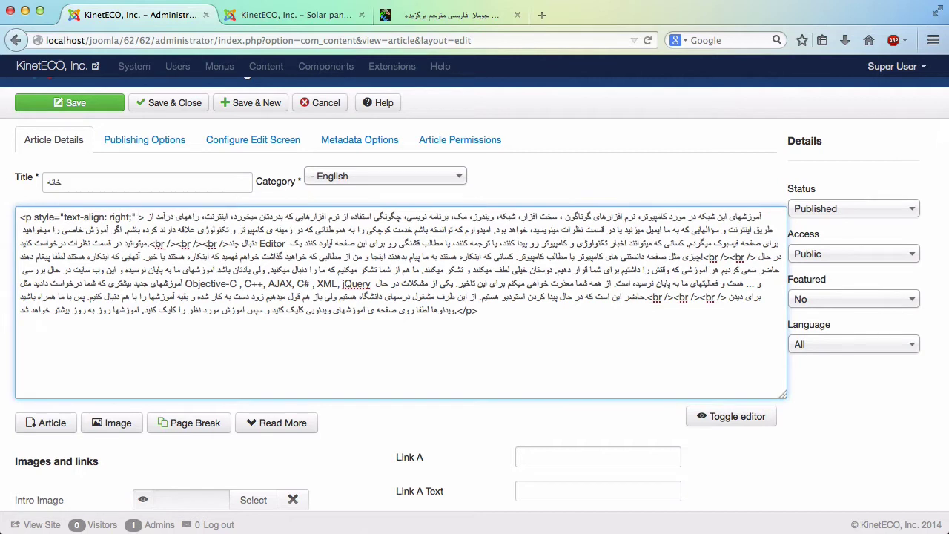
pyautogui.write('dir')
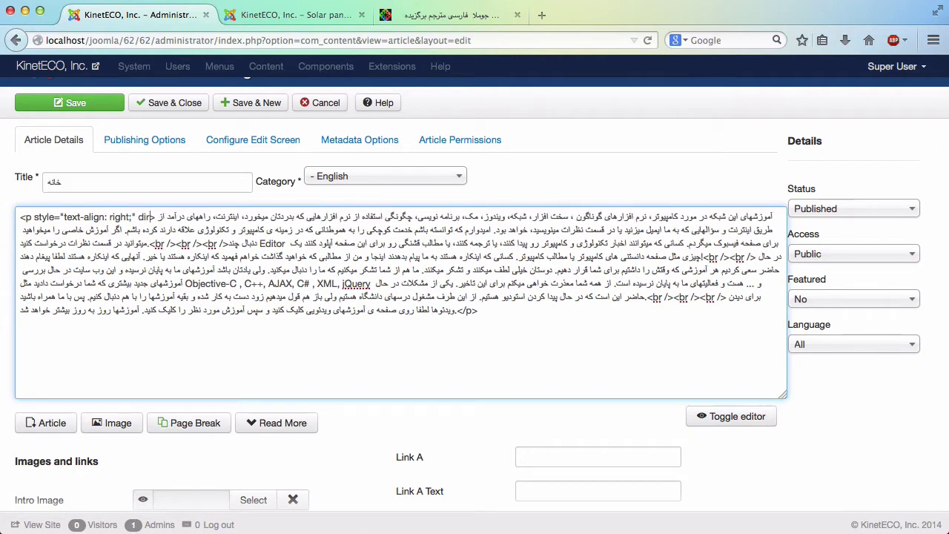
pyautogui.write('=')
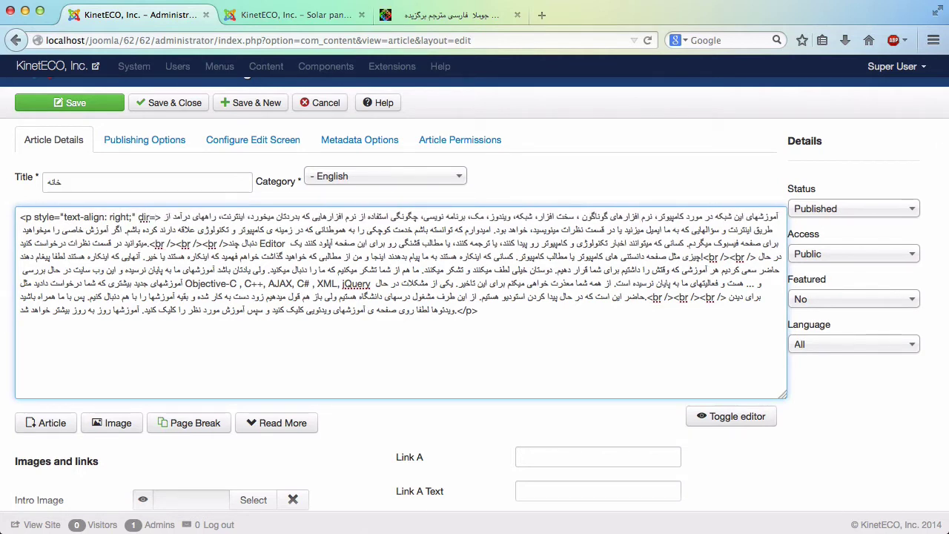
pyautogui.write('""')
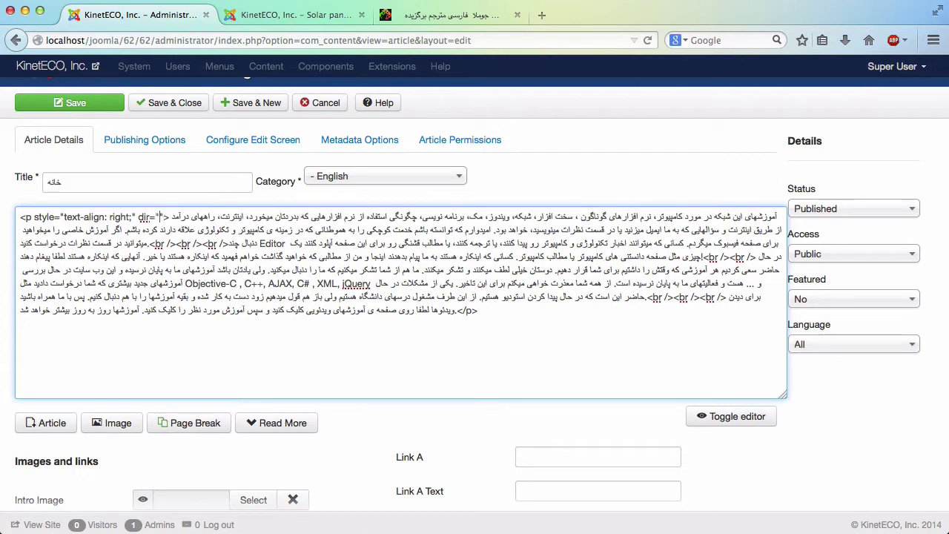
pyautogui.write('rtl')
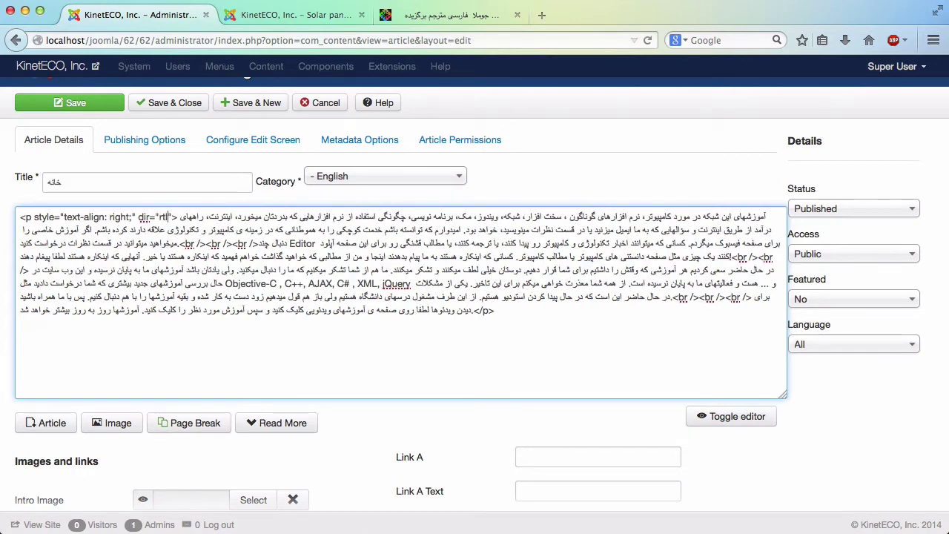
# Step: Switch back to the visual editor and compare the body text with its HTML source
pyautogui.click(734, 417)
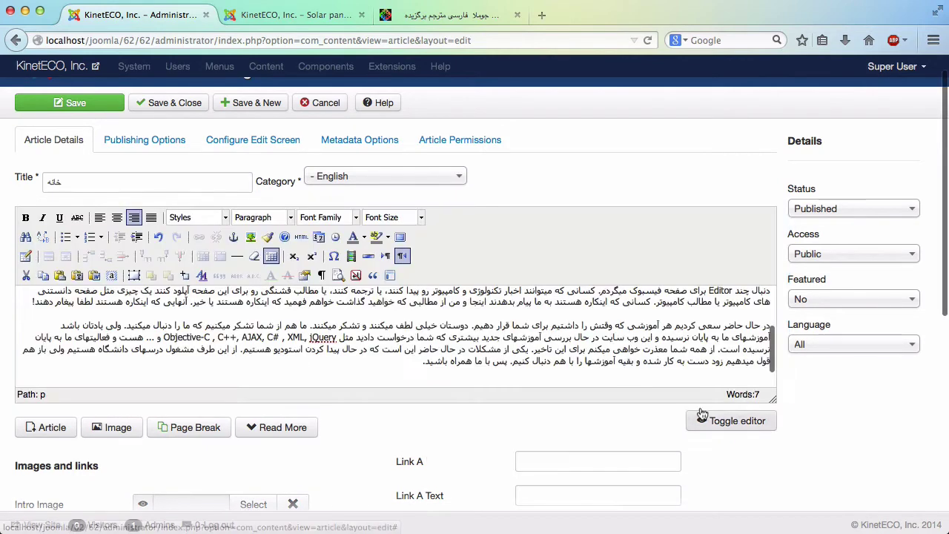
pyautogui.scroll(3, 415, 343)
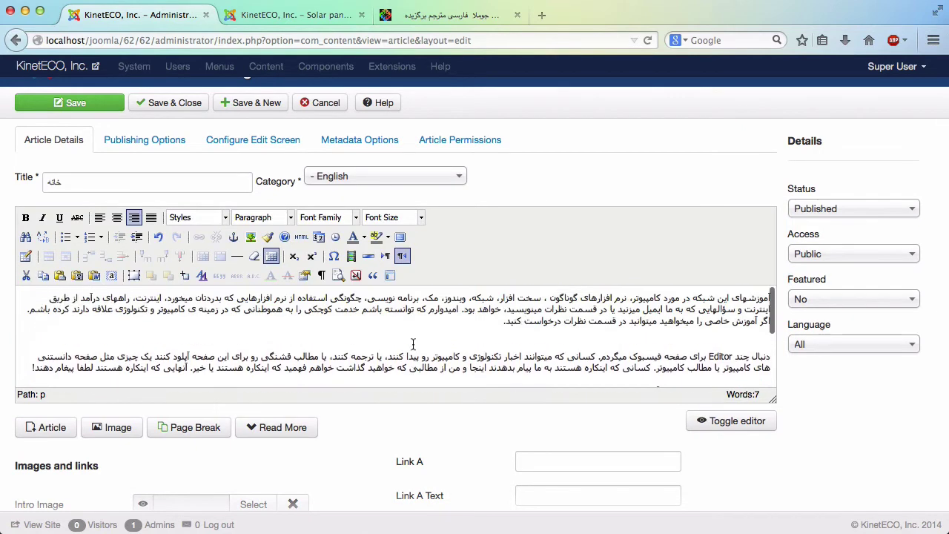
pyautogui.click(503, 313)
pyautogui.click(711, 420)
pyautogui.click(714, 420)
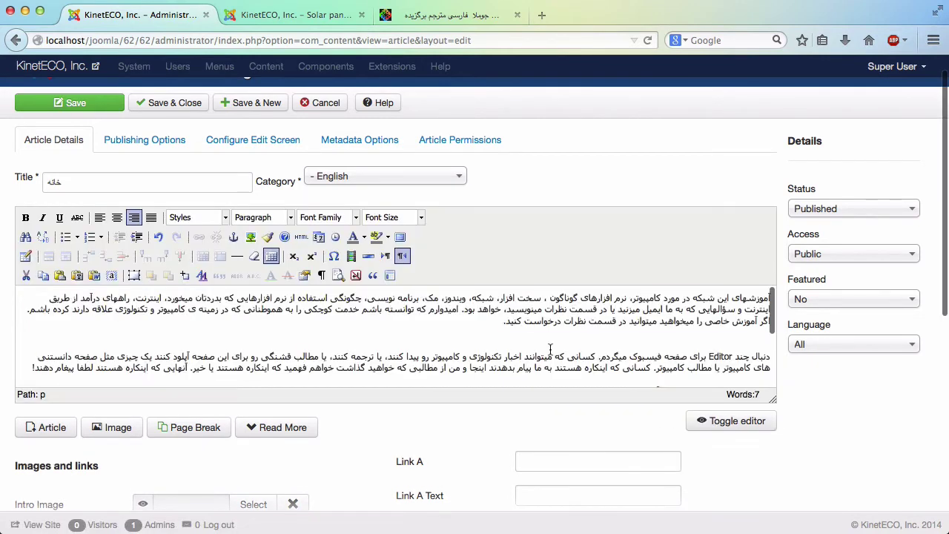
# Step: Replace the body with freshly pasted Persian text, make it right-to-left, and view the HTML
pyautogui.hotkey('ctrl', 'a')
pyautogui.press('BackSpace')
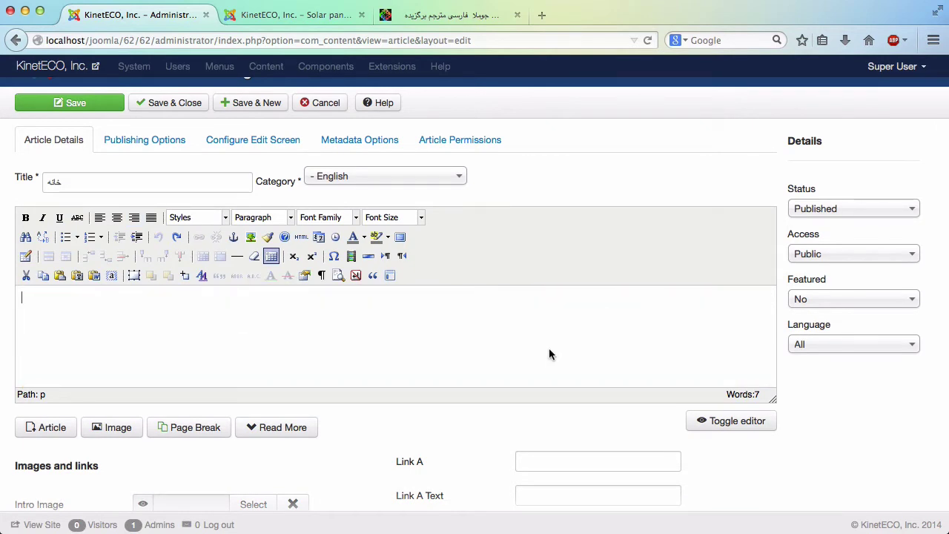
pyautogui.hotkey('ctrl', 'v')
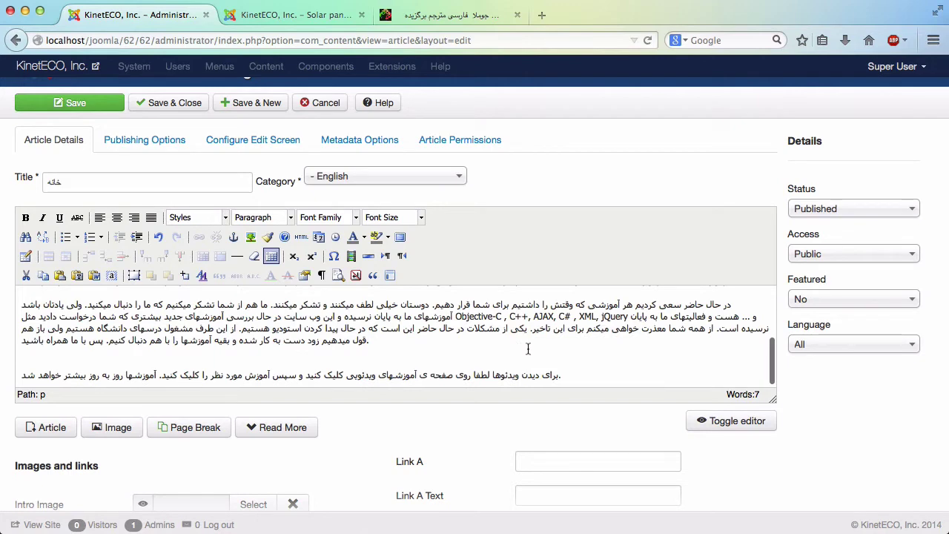
pyautogui.hotkey('ctrl', 'a')
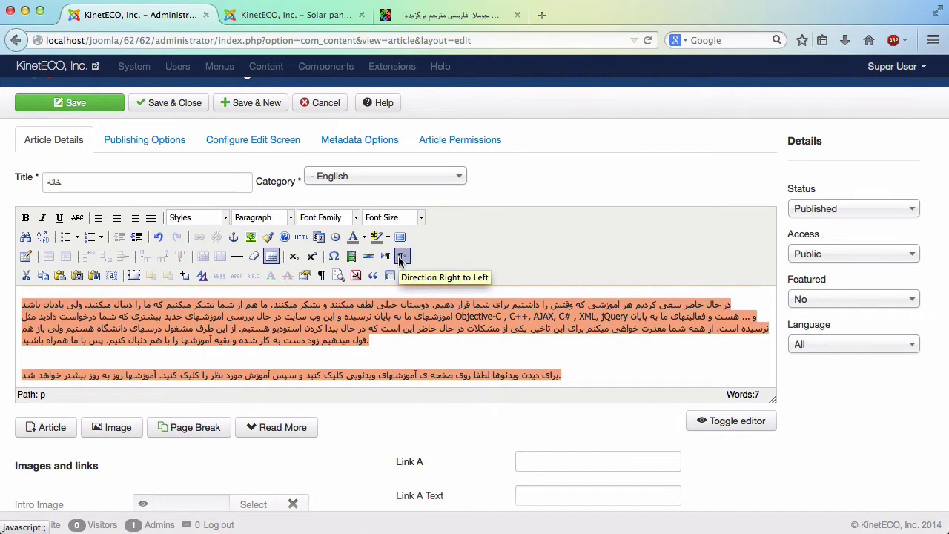
pyautogui.click(401, 257)
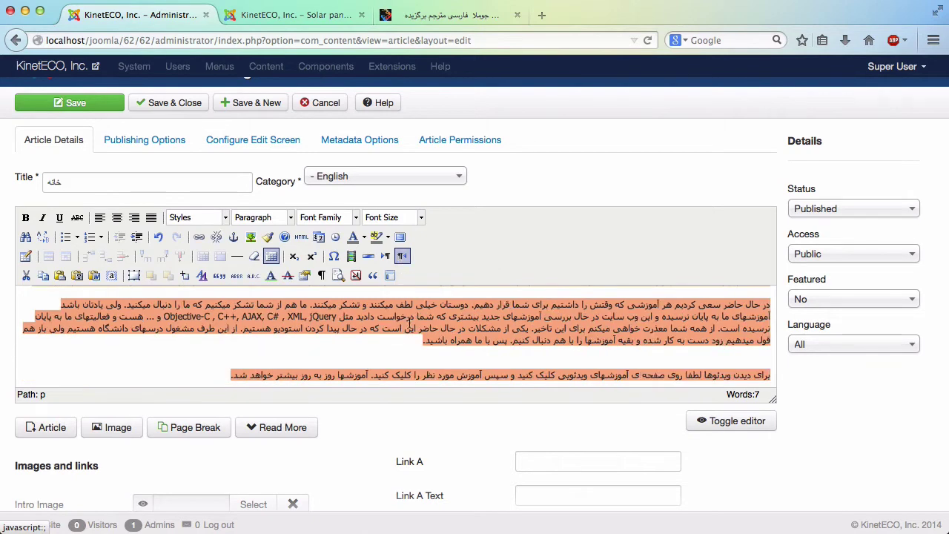
pyautogui.click(729, 417)
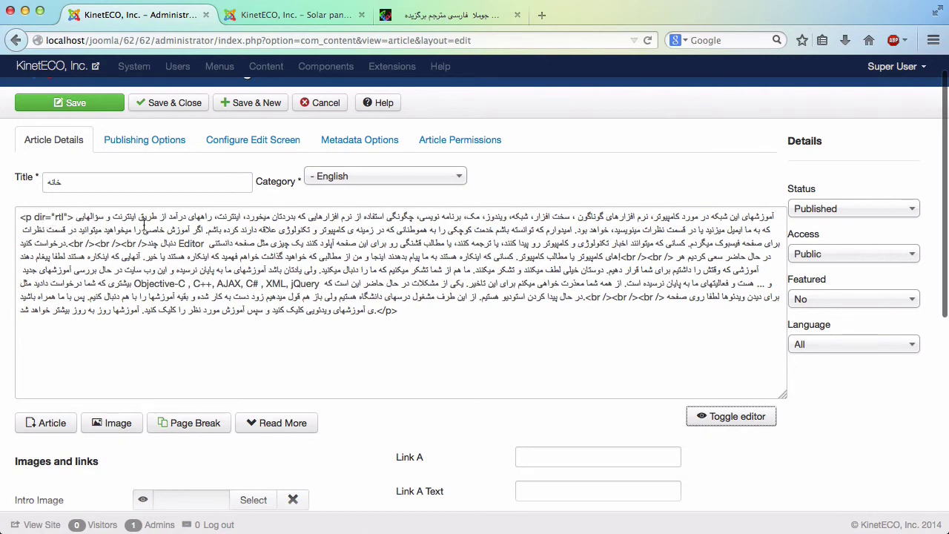
# Step: Set the خانه article's language to Persian and save it with Save & New
pyautogui.click(699, 416)
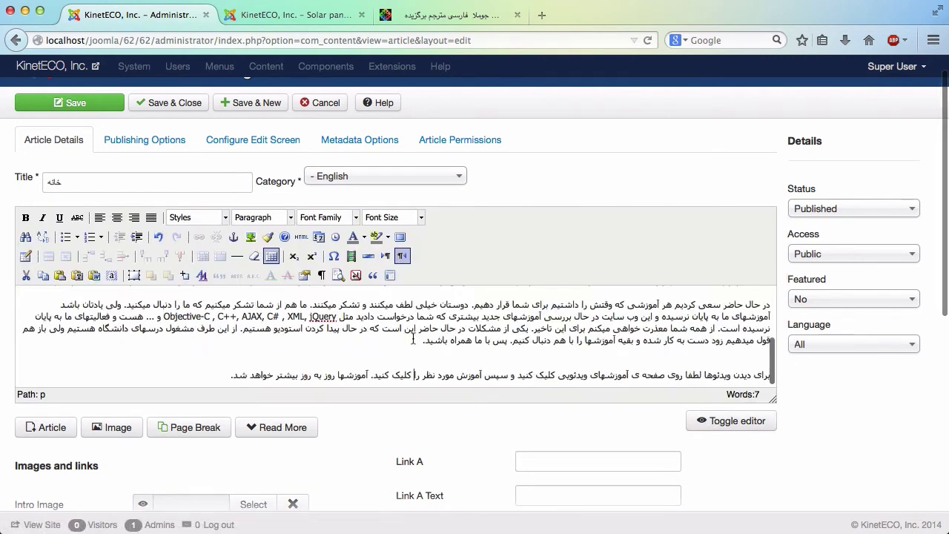
pyautogui.click(830, 347)
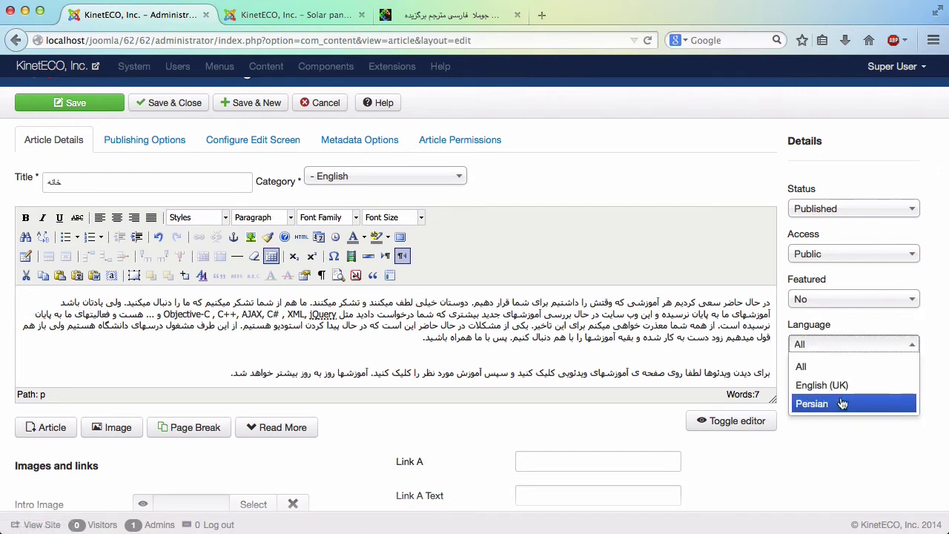
pyautogui.click(840, 402)
pyautogui.scroll(1, 245, 207)
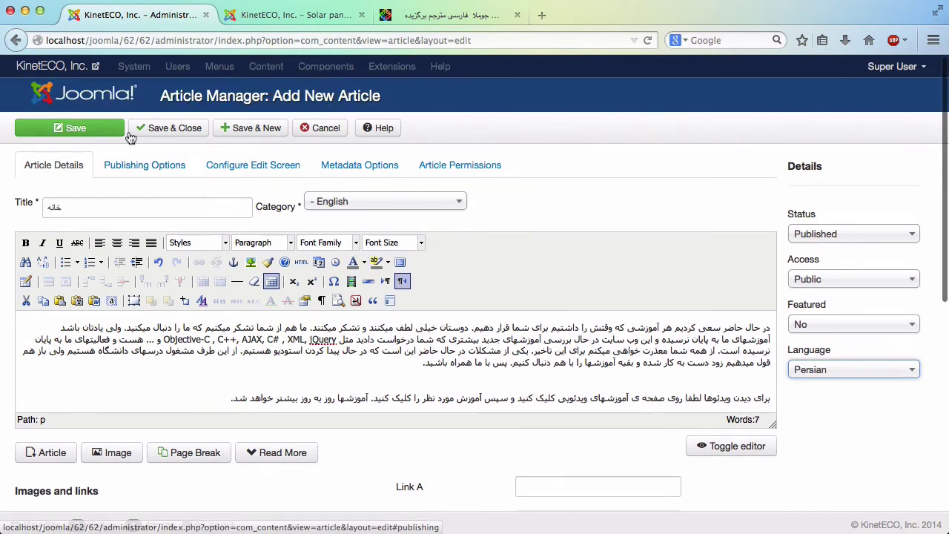
pyautogui.click(237, 130)
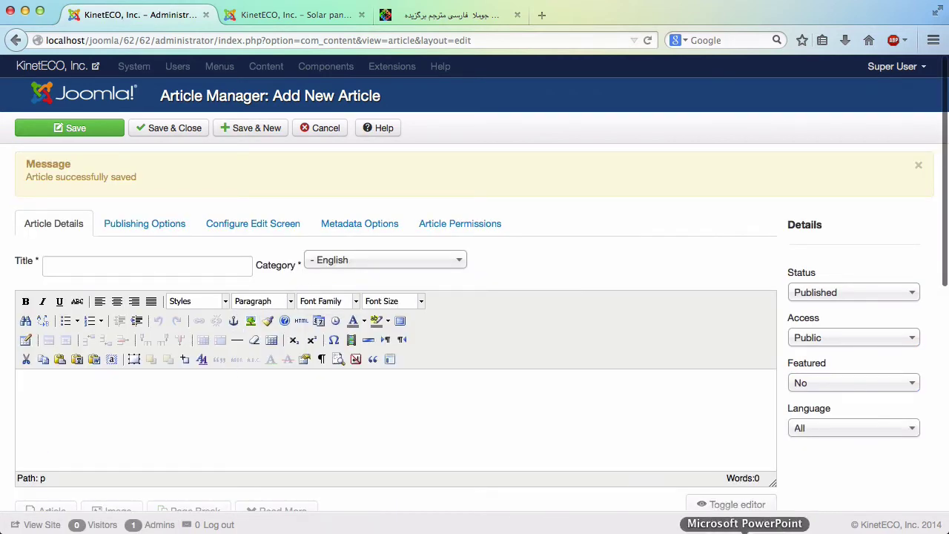
# Step: Copy the Persian word درباره from persian text.txt into the new article's Title field
pyautogui.click(850, 529)
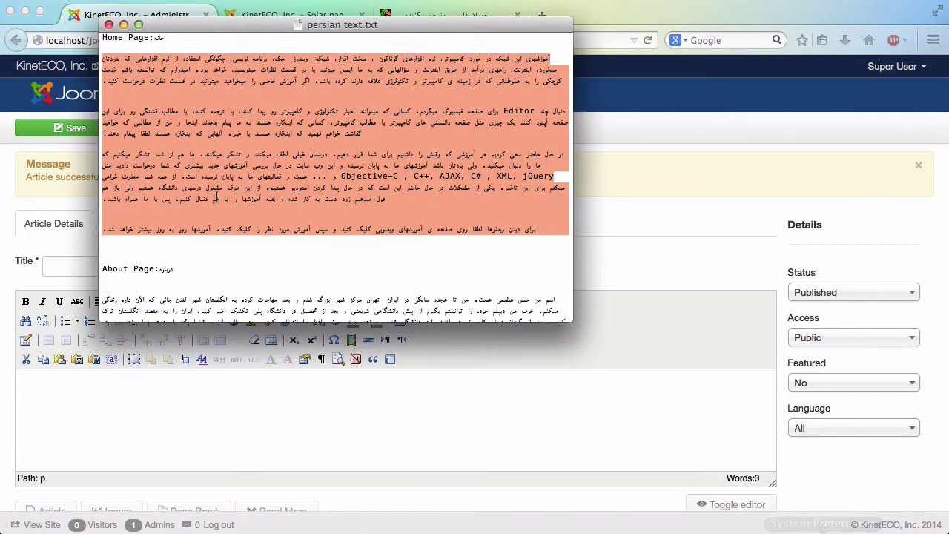
pyautogui.click(163, 270)
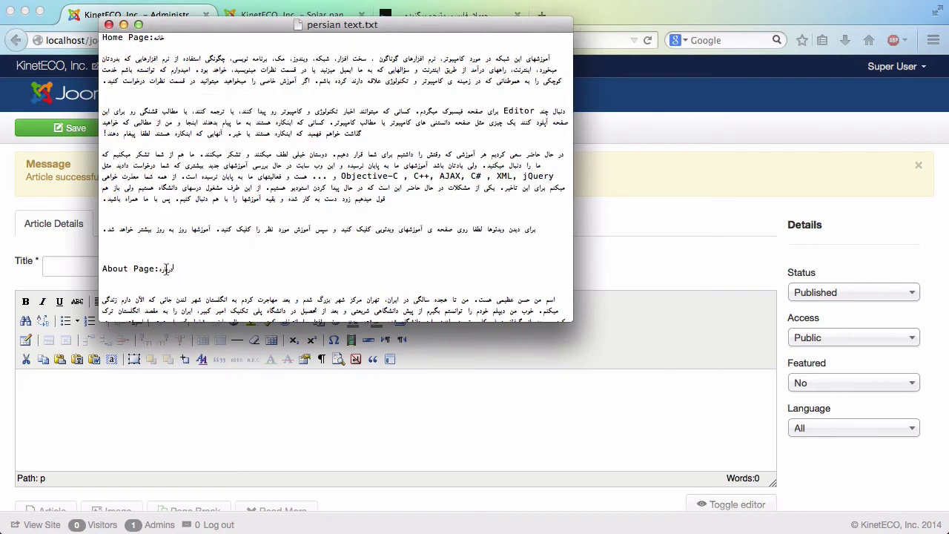
pyautogui.doubleClick(169, 269)
pyautogui.press('super+c')
pyautogui.click(339, 385)
pyautogui.click(167, 267)
pyautogui.press('super+v')
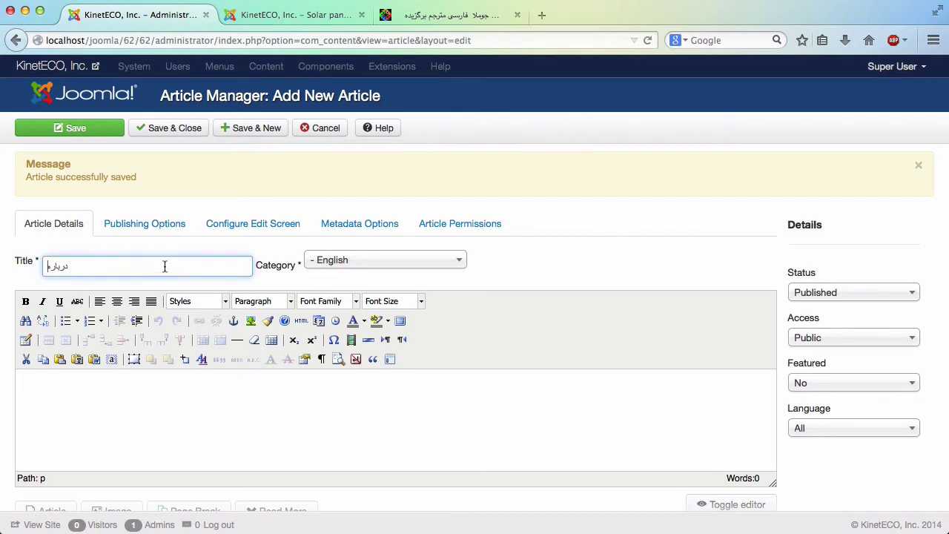
# Step: Select the About page's Persian paragraphs in persian text.txt, ready for the article body
pyautogui.click(801, 521)
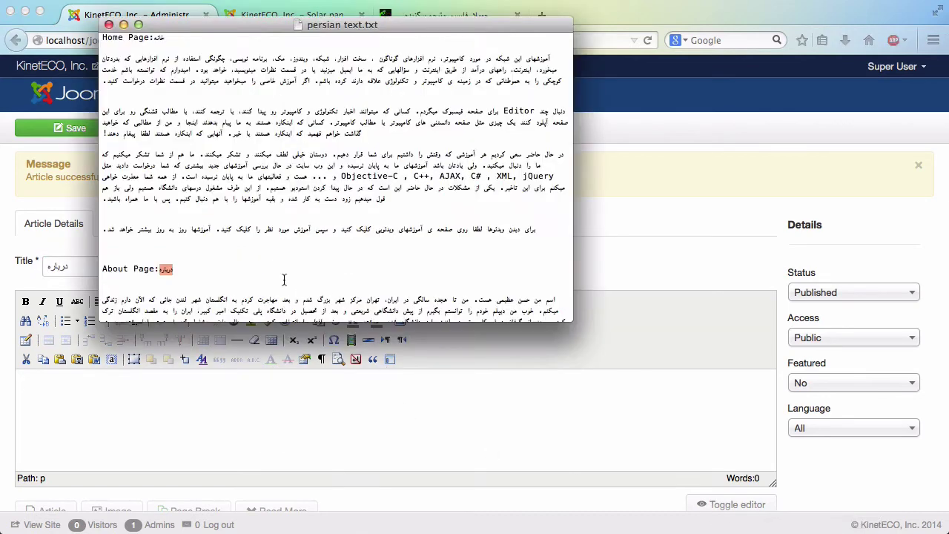
pyautogui.scroll(-3, 288, 279)
pyautogui.moveTo(319, 306)
pyautogui.mouseDown()
pyautogui.moveTo(469, 142)
pyautogui.moveTo(553, 123)
pyautogui.mouseUp()
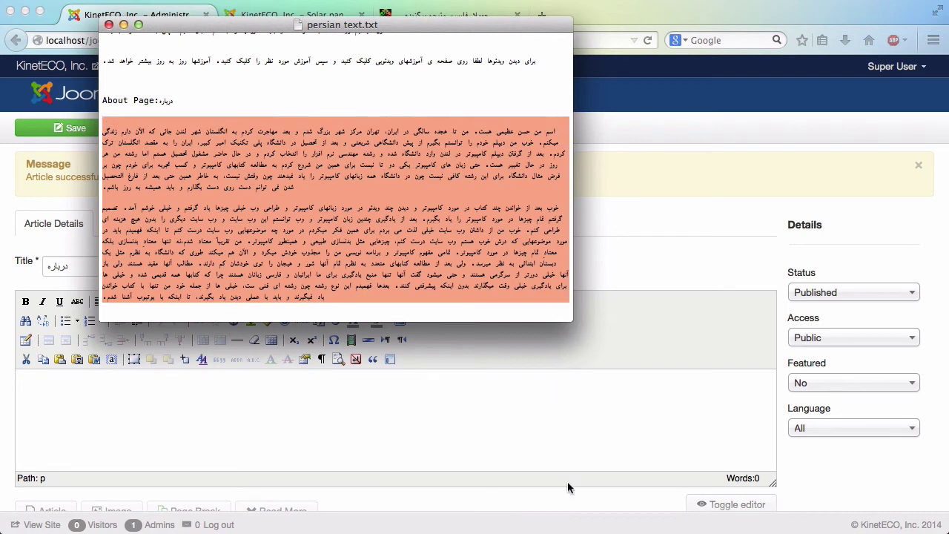
pyautogui.click(559, 444)
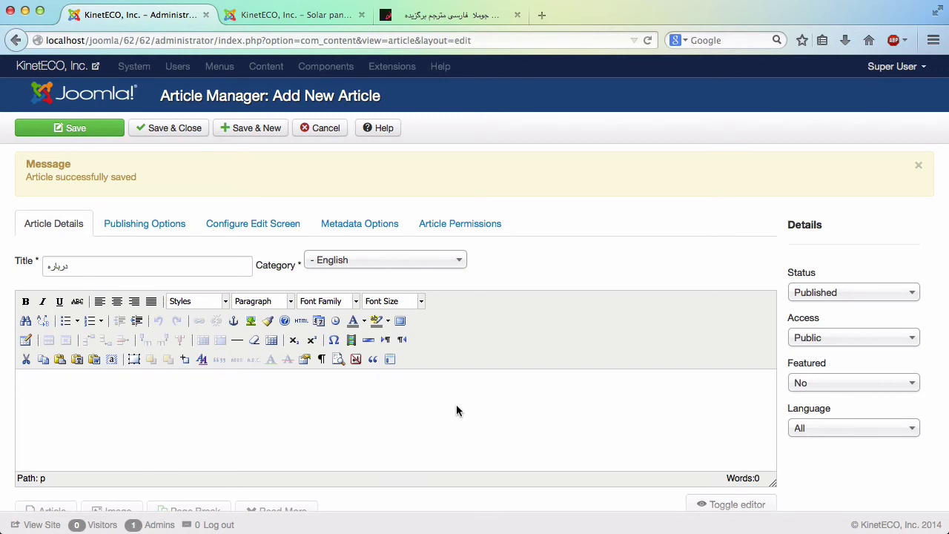
# Step: Paste the Persian About text into the article body and make it right-to-left
pyautogui.press('super+v')
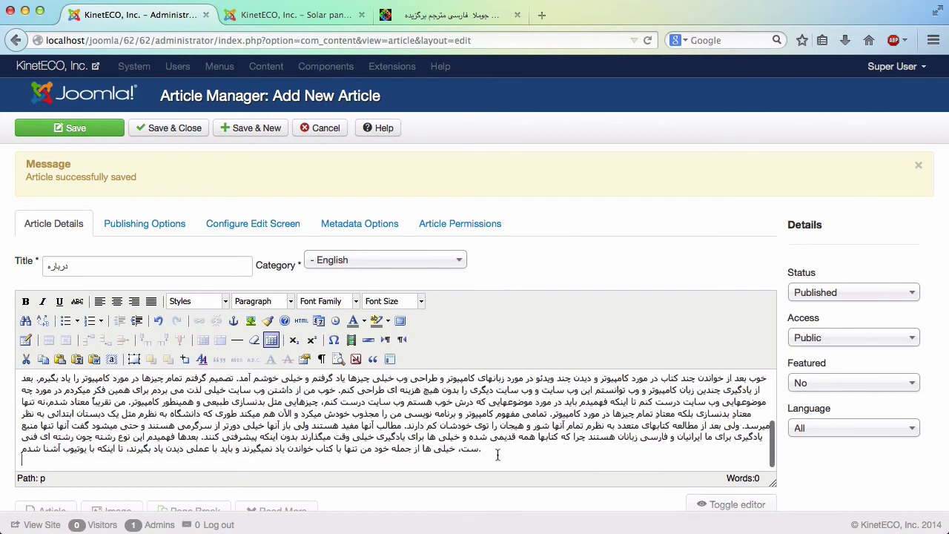
pyautogui.press('super+a')
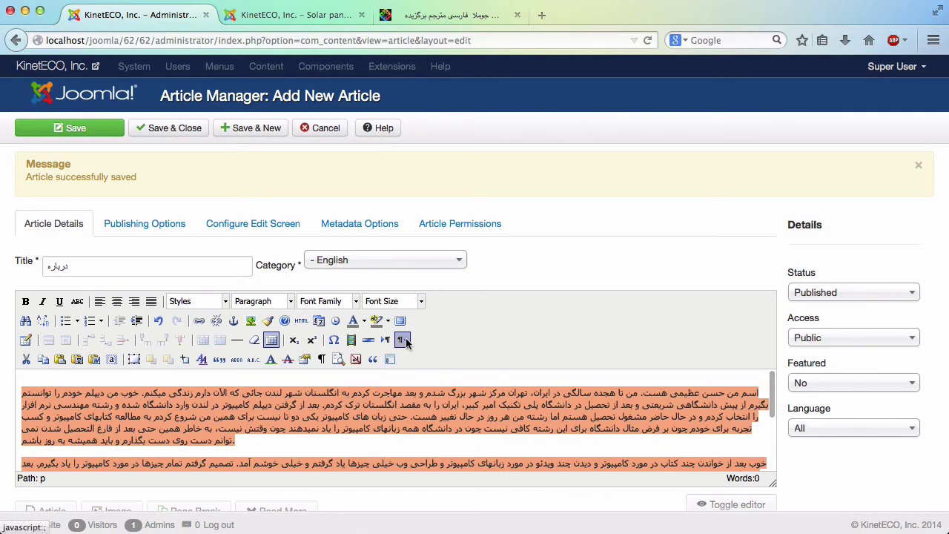
pyautogui.click(402, 339)
pyautogui.click(484, 437)
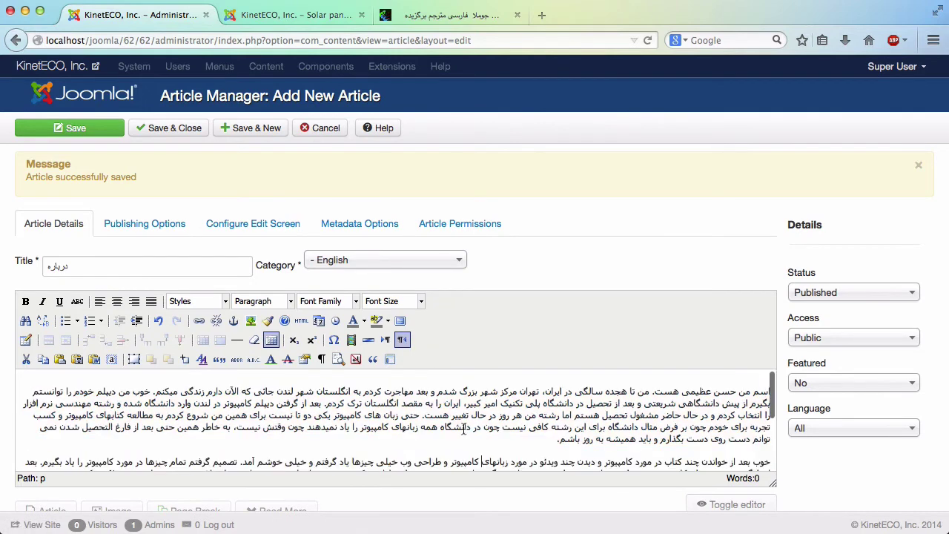
# Step: Set the درباره article's language to Persian and save and close it
pyautogui.click(824, 428)
pyautogui.click(824, 487)
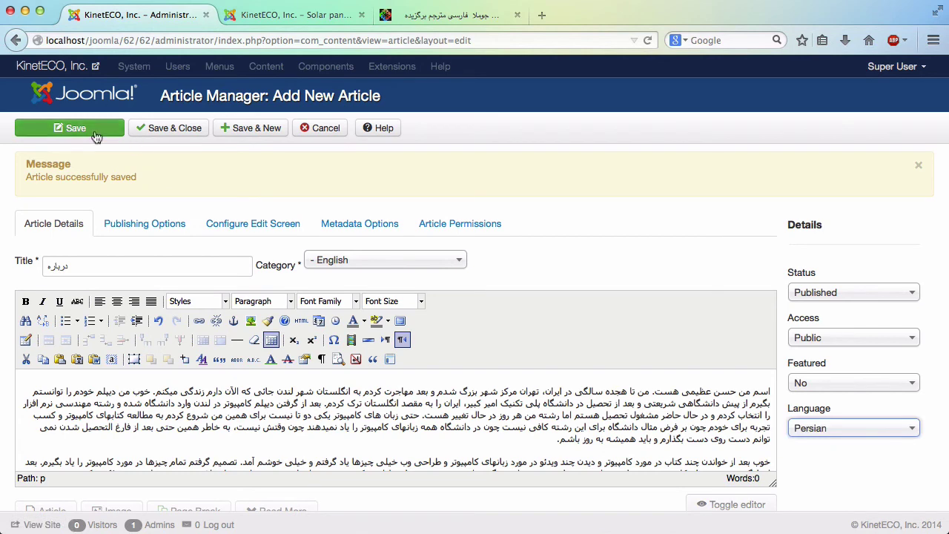
pyautogui.click(172, 131)
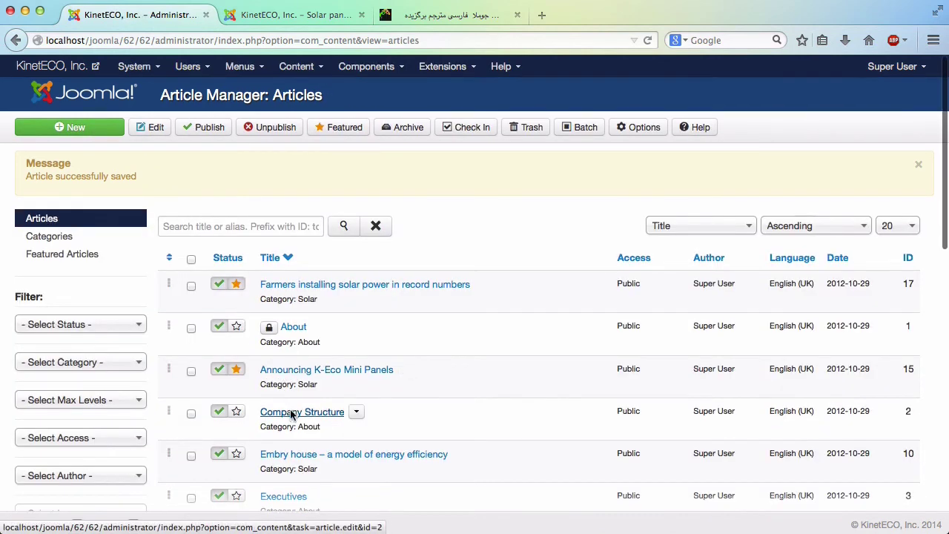
pyautogui.scroll(-5, 289, 412)
pyautogui.scroll(-3, 289, 411)
pyautogui.scroll(-1, 286, 410)
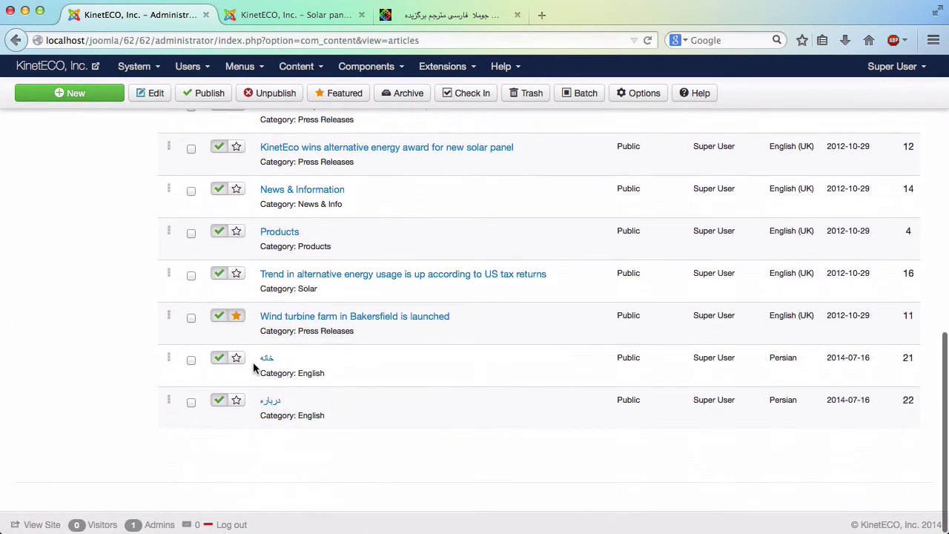
pyautogui.moveTo(297, 401)
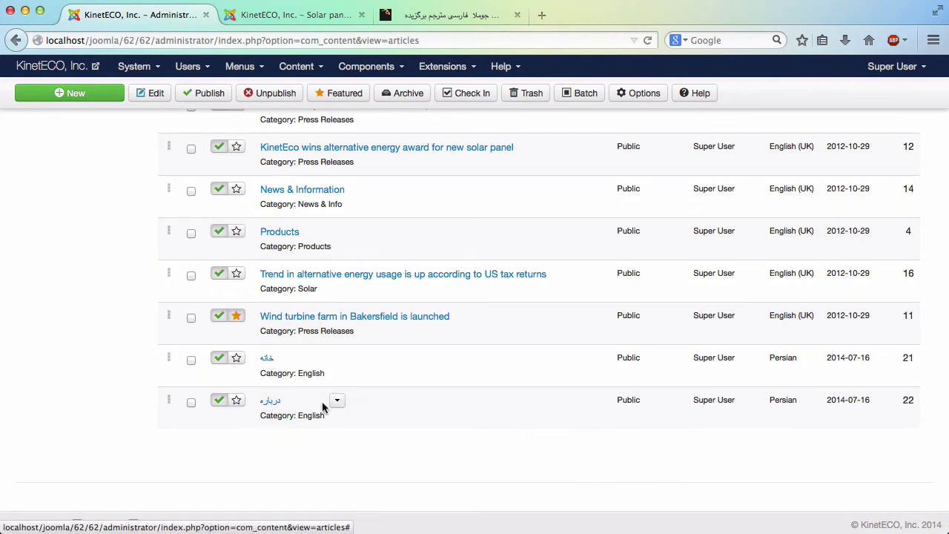
pyautogui.click(274, 17)
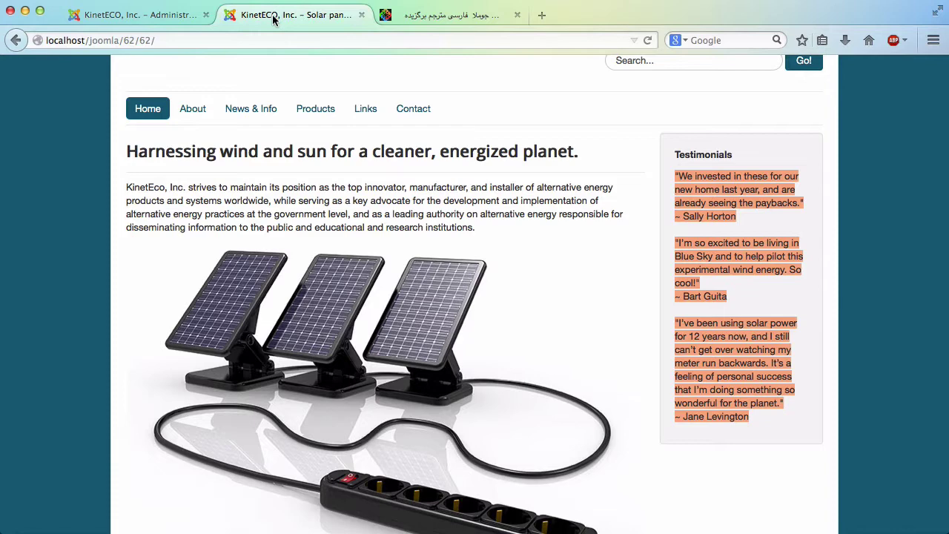
pyautogui.click(647, 41)
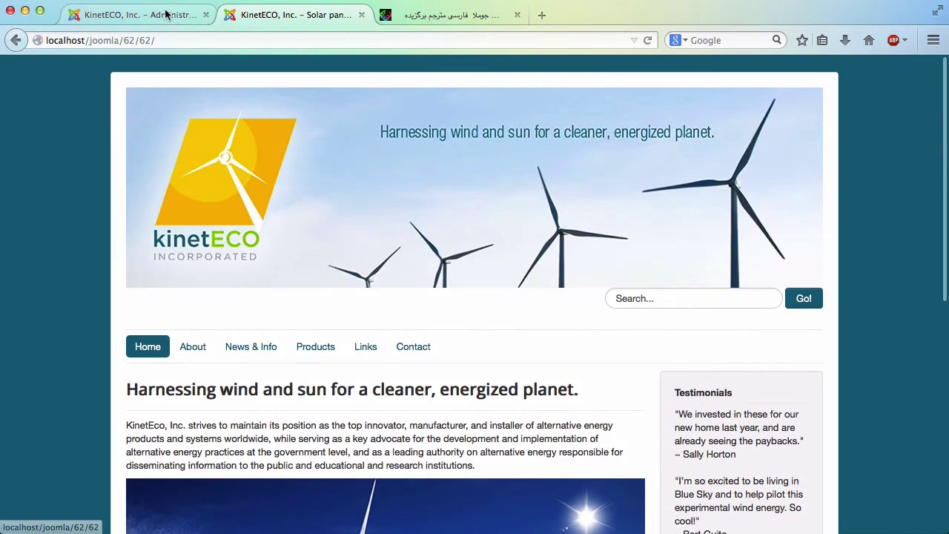
pyautogui.click(167, 15)
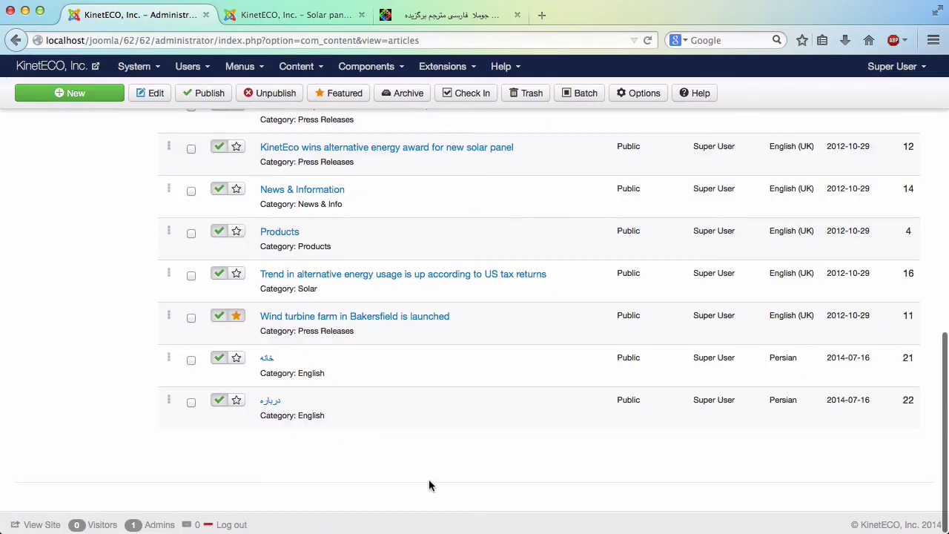